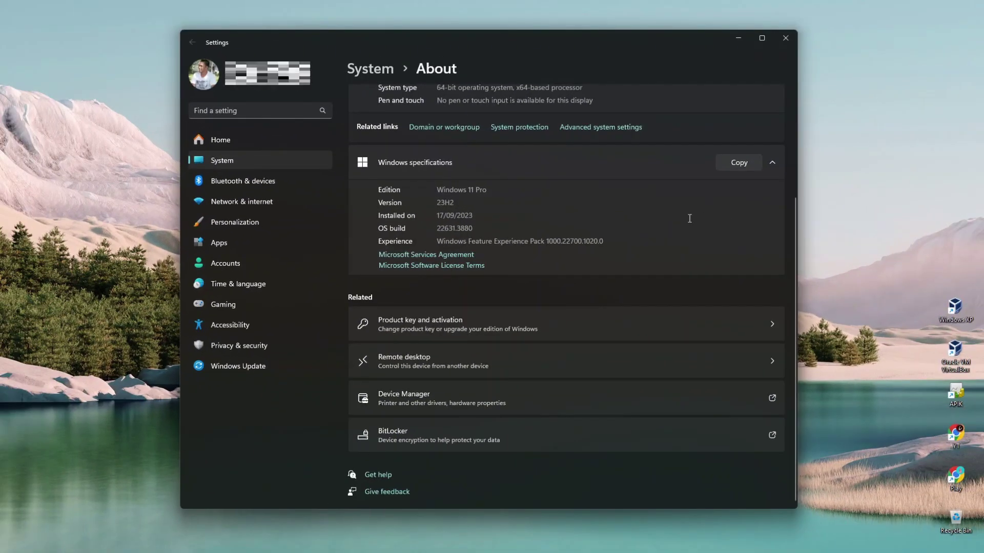
Step: Close Settings and launch gpedit.msc from the Start menu search
{"action": "left_click", "coordinate": [785, 38]}
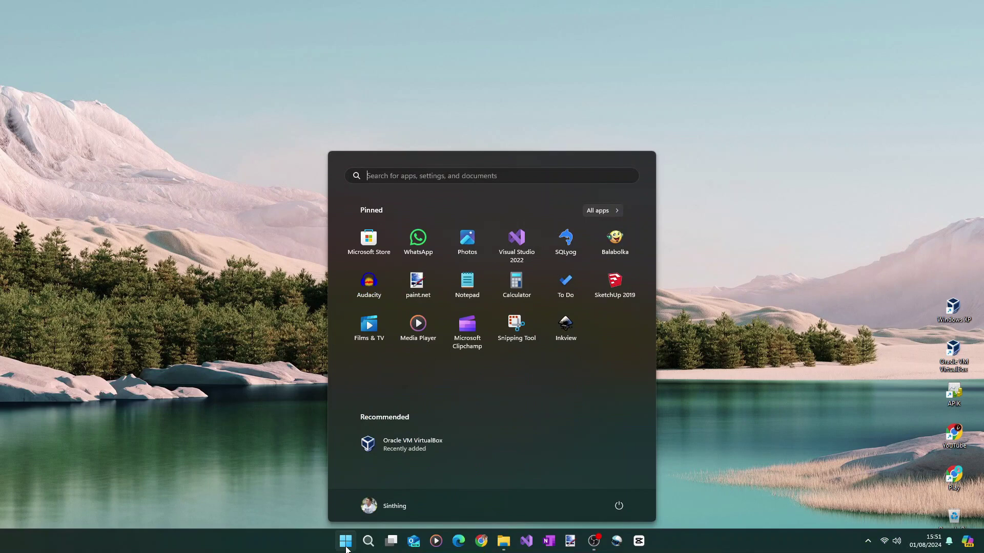
{"action": "type", "text": "gpedit"}
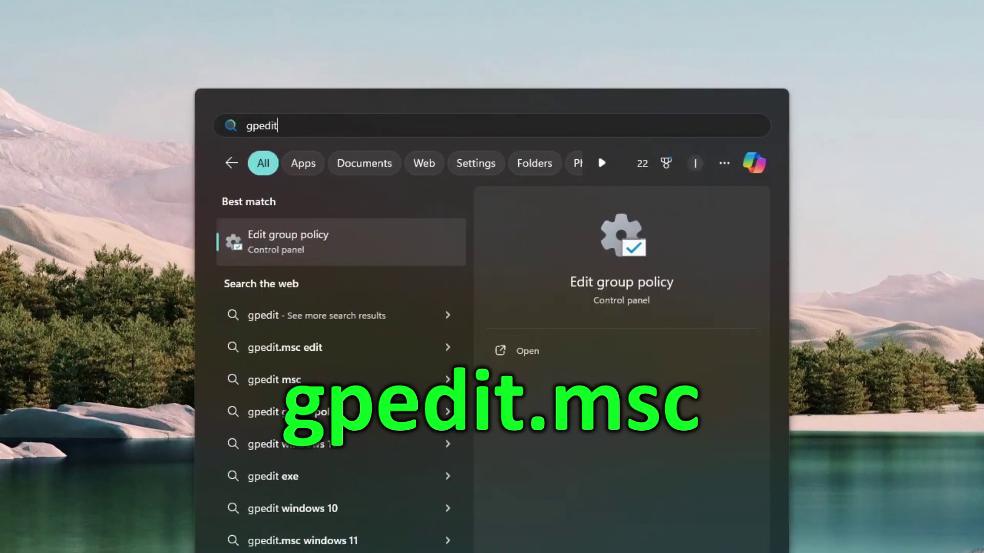
{"action": "type", "text": ".msc"}
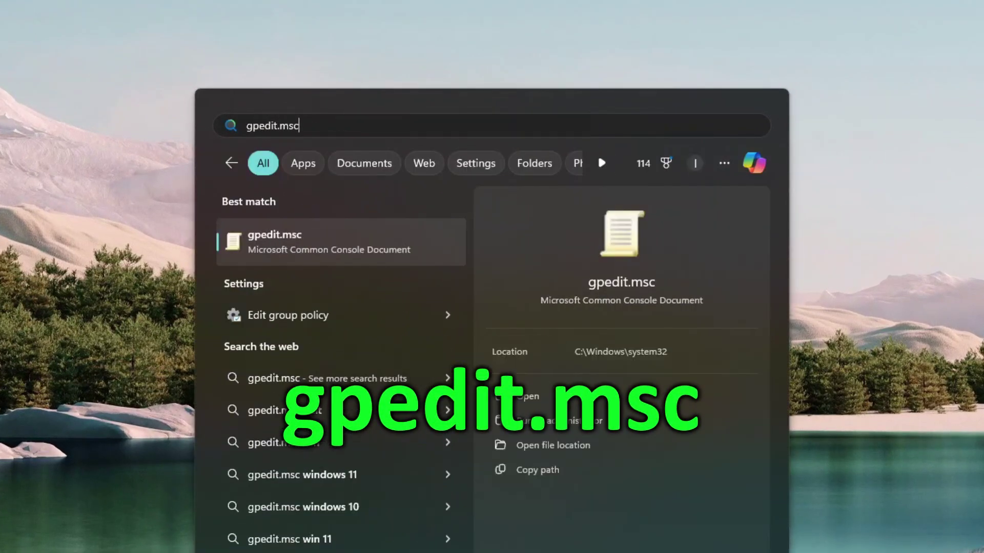
{"action": "key", "text": "Return"}
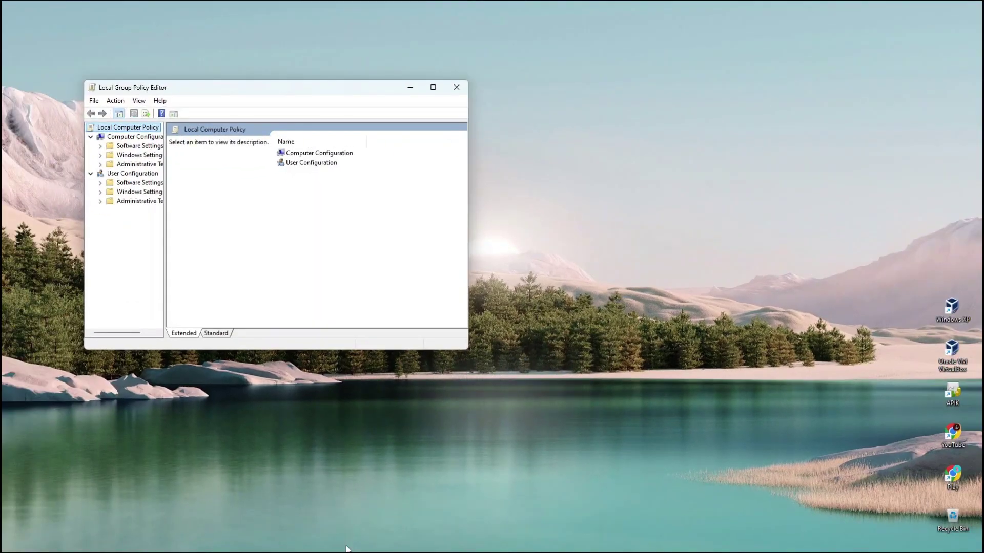
Step: Move and enlarge the Group Policy Editor window and widen its policy tree pane
{"action": "left_click_drag", "start_coordinate": [179, 89], "coordinate": [330, 36]}
{"action": "left_click_drag", "start_coordinate": [619, 294], "coordinate": [839, 525]}
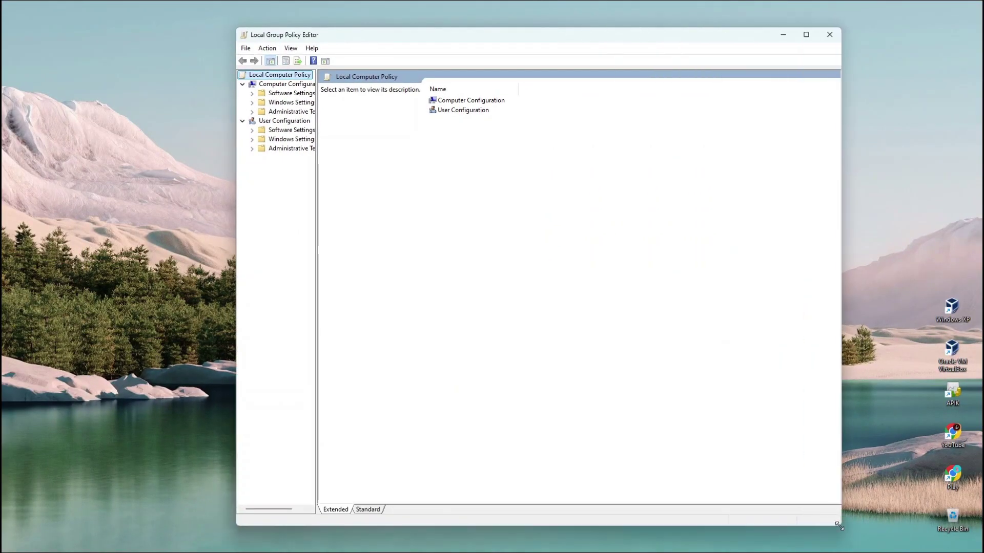
{"action": "left_click_drag", "start_coordinate": [317, 268], "coordinate": [461, 282]}
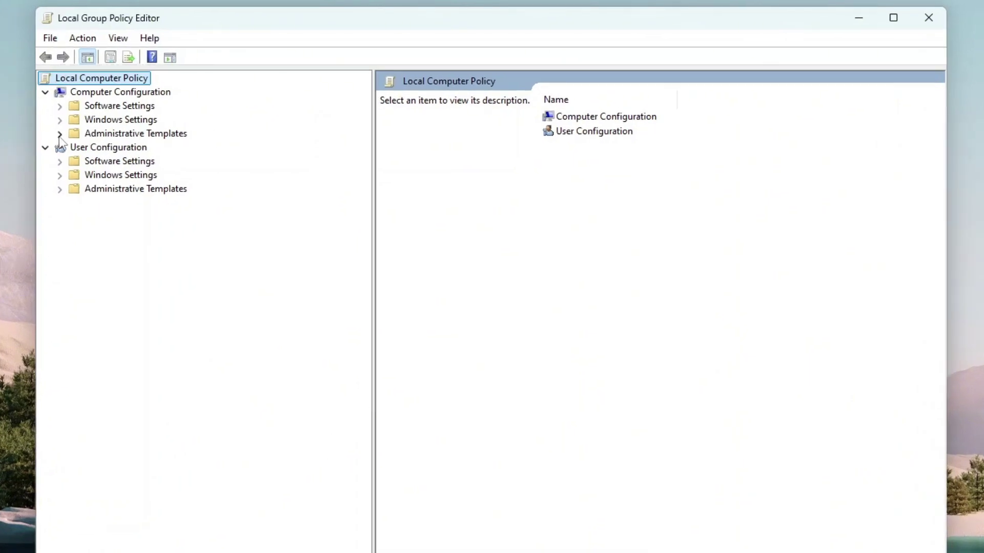
Step: Navigate to Administrative Templates › Windows Components › Windows Update › Manage end user experience
{"action": "left_click", "coordinate": [60, 134]}
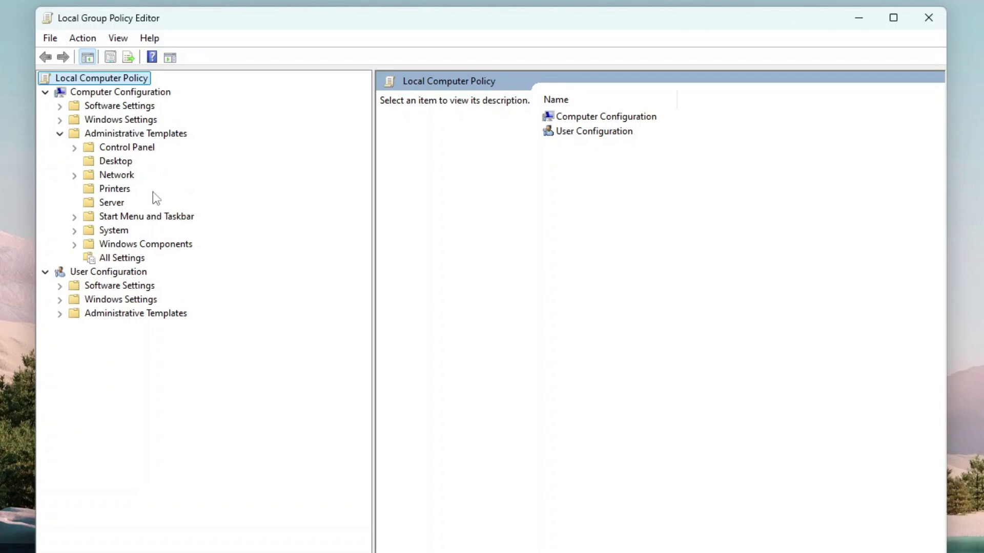
{"action": "left_click", "coordinate": [74, 244]}
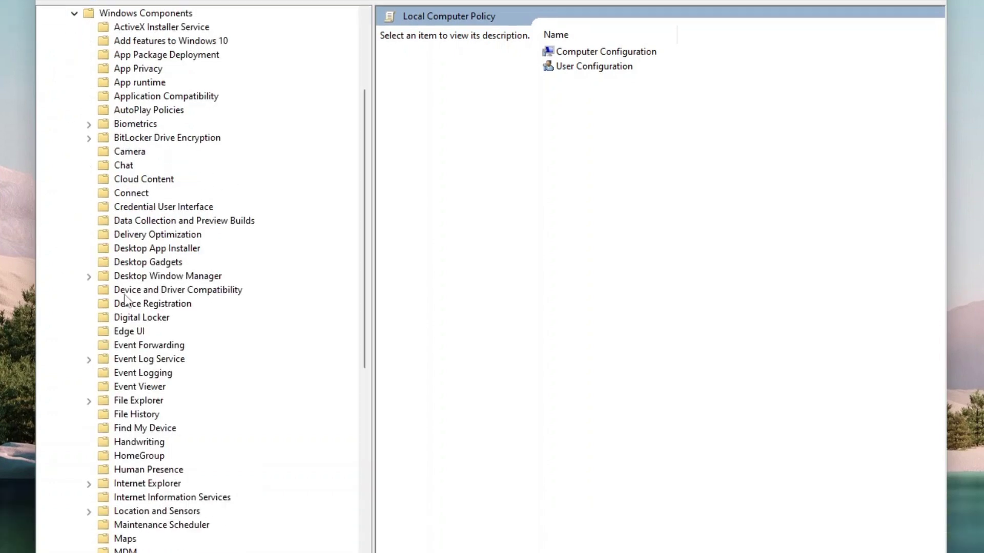
{"action": "scroll", "coordinate": [126, 301], "scroll_direction": "down", "scroll_amount": 17}
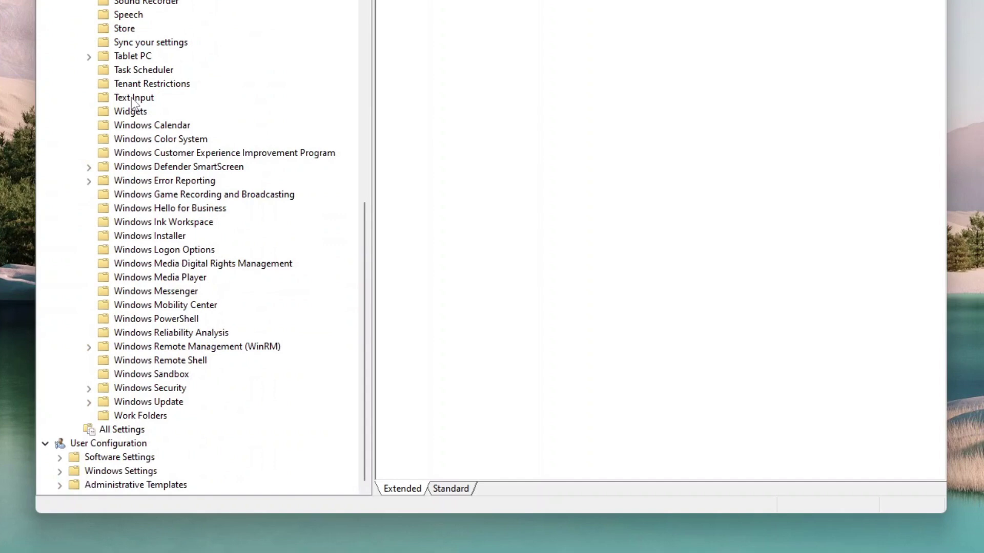
{"action": "left_click", "coordinate": [88, 401]}
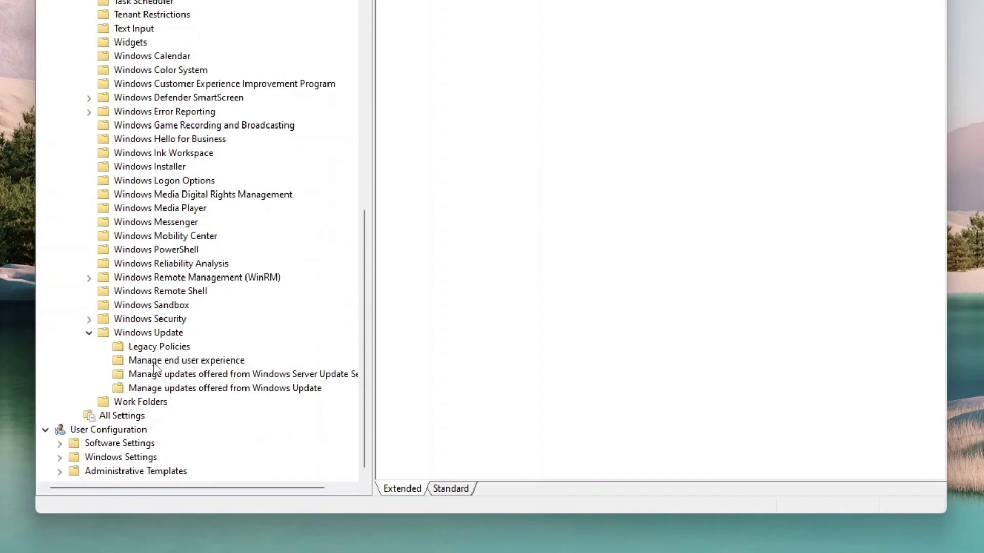
{"action": "left_click", "coordinate": [203, 363]}
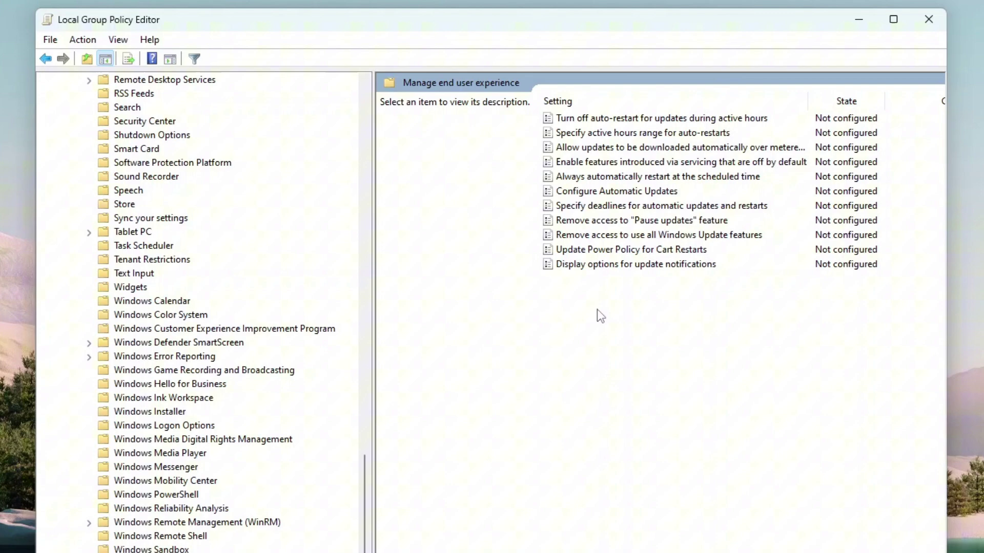
Step: Set the Configure Automatic Updates policy to Disabled and apply it with OK
{"action": "left_click", "coordinate": [602, 193]}
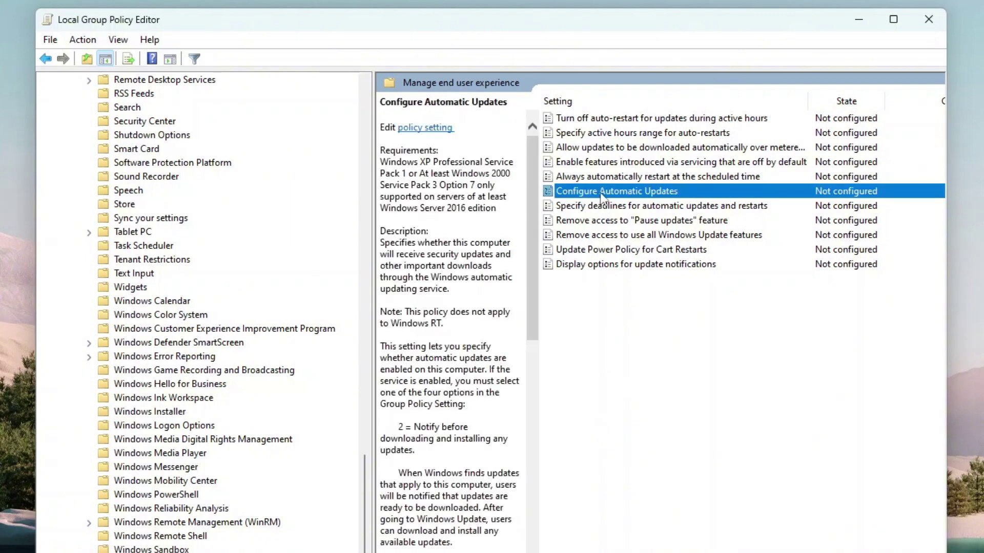
{"action": "double_click", "coordinate": [635, 192]}
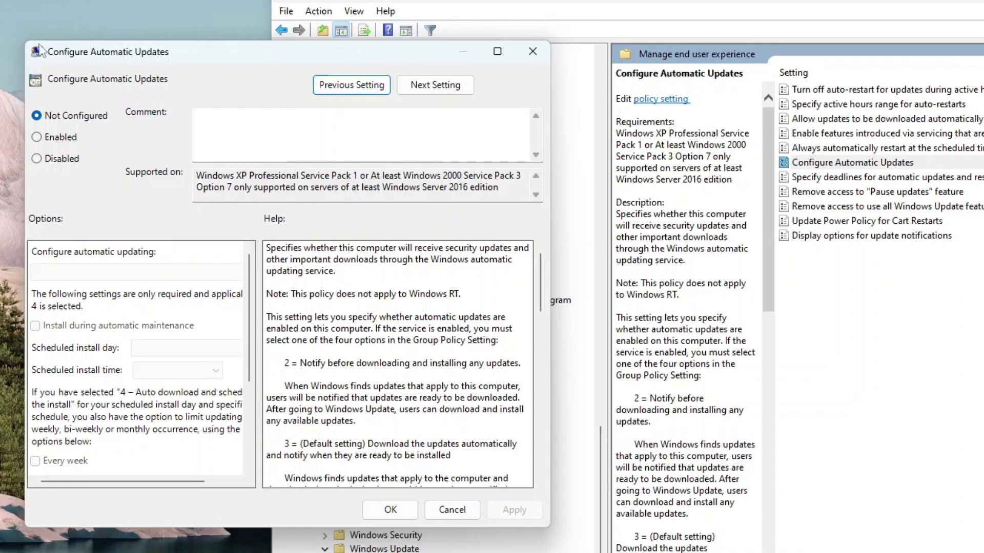
{"action": "left_click", "coordinate": [42, 160]}
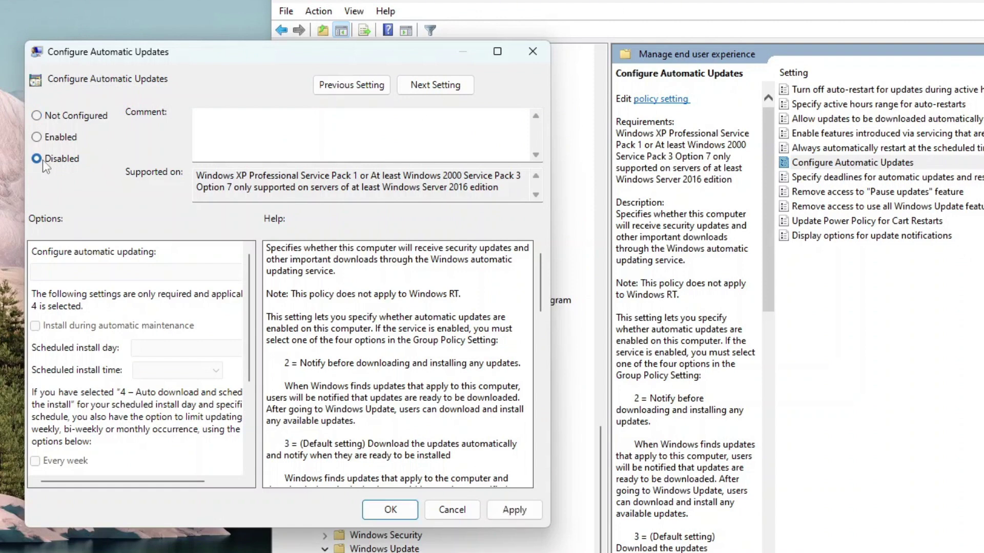
{"action": "left_click", "coordinate": [380, 510]}
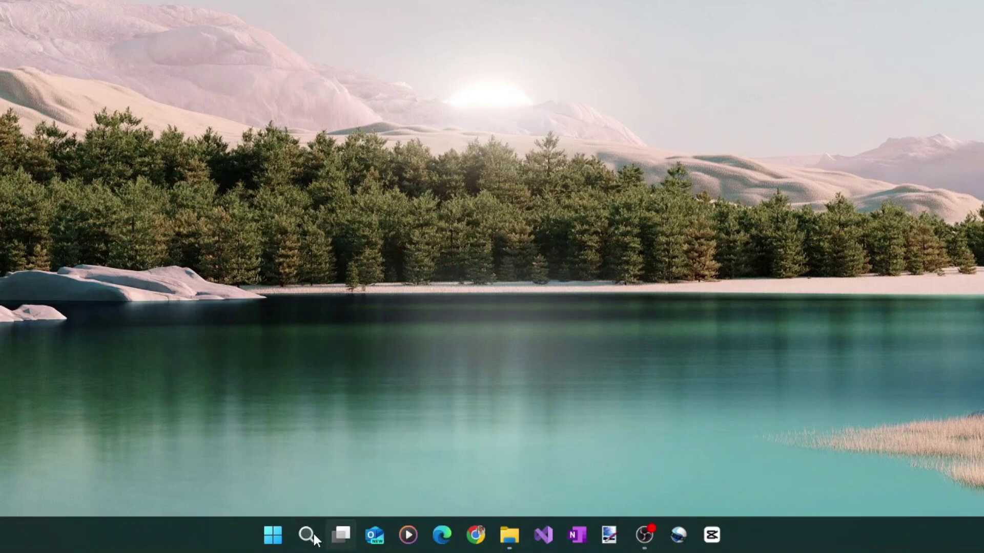
Step: Launch Settings from the Start button's quick menu and view the Windows Update page
{"action": "right_click", "coordinate": [273, 535]}
{"action": "left_click", "coordinate": [220, 366]}
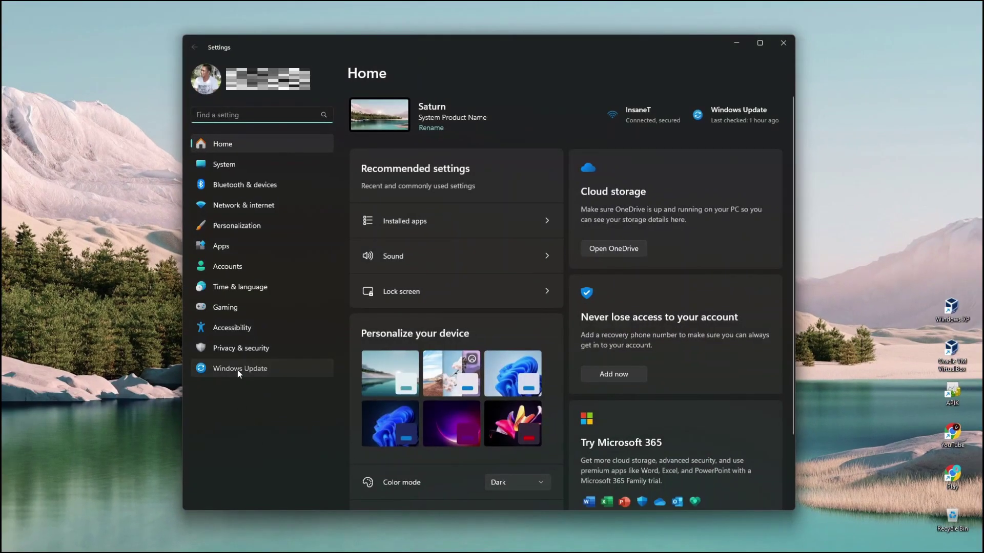
{"action": "left_click", "coordinate": [238, 370]}
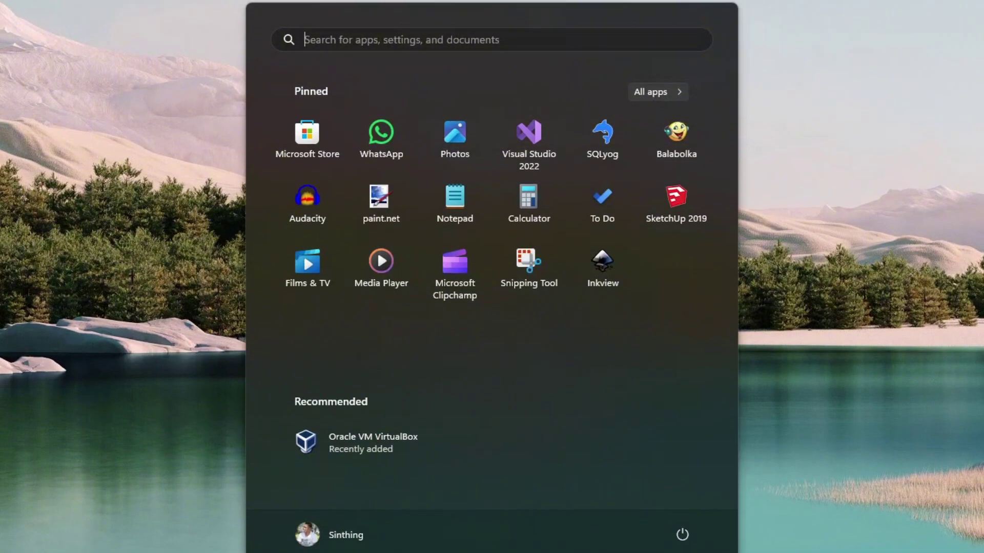
Step: Search Start for regedit and launch the Registry Editor
{"action": "type", "text": "regedit"}
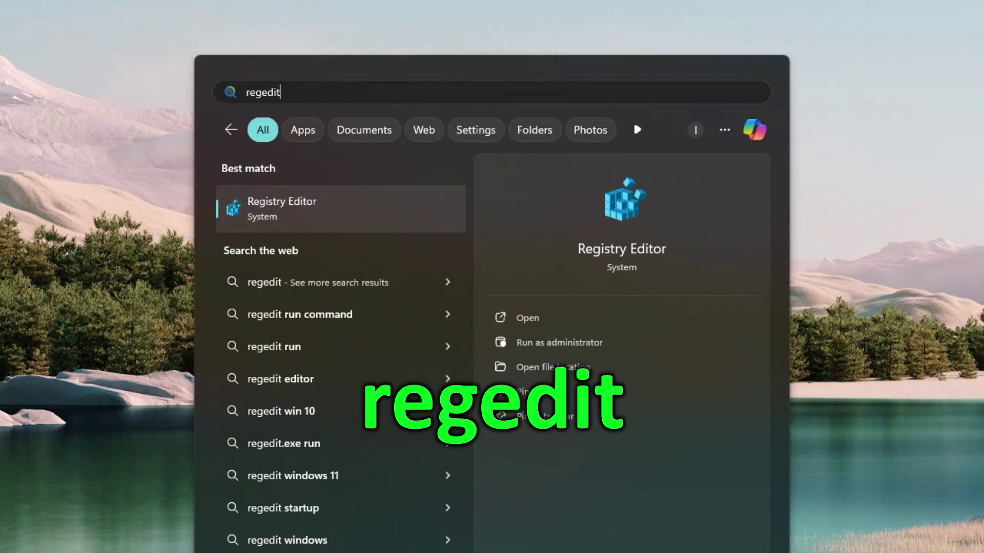
{"action": "key", "text": "Return"}
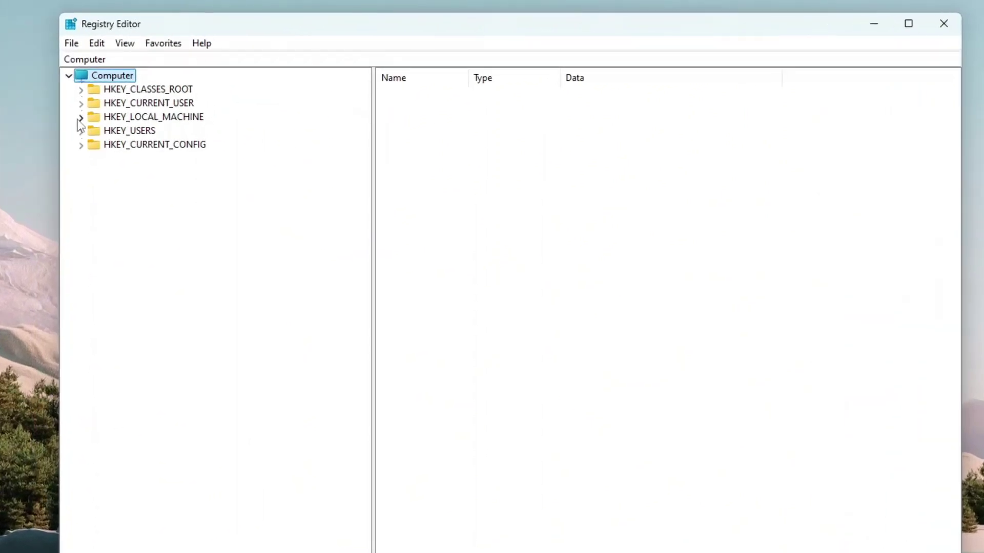
Step: Under HKEY_LOCAL_MACHINE\SOFTWARE\Policies\Microsoft\Windows, add a key named WindowsUpdate
{"action": "left_click", "coordinate": [80, 117]}
{"action": "left_click", "coordinate": [95, 187]}
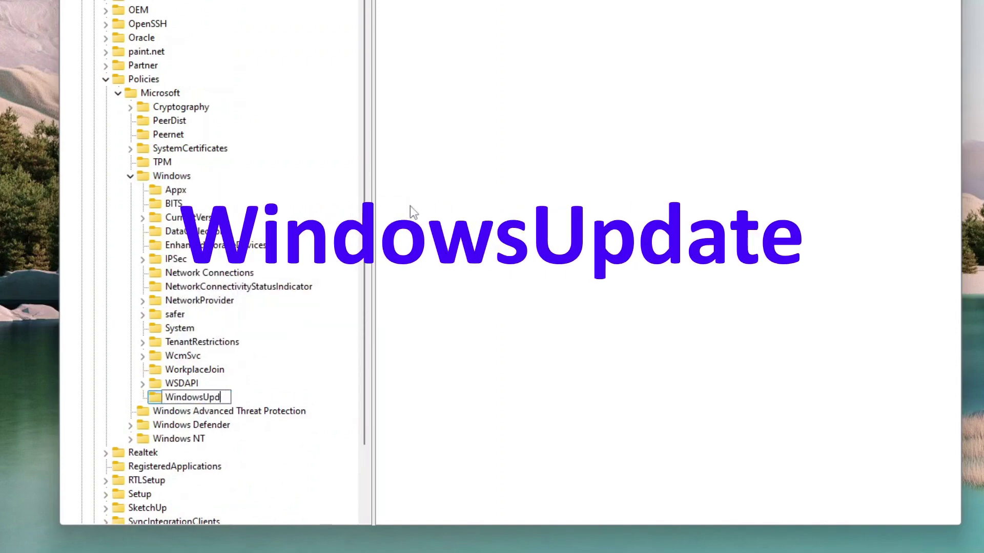
{"action": "type", "text": "ate"}
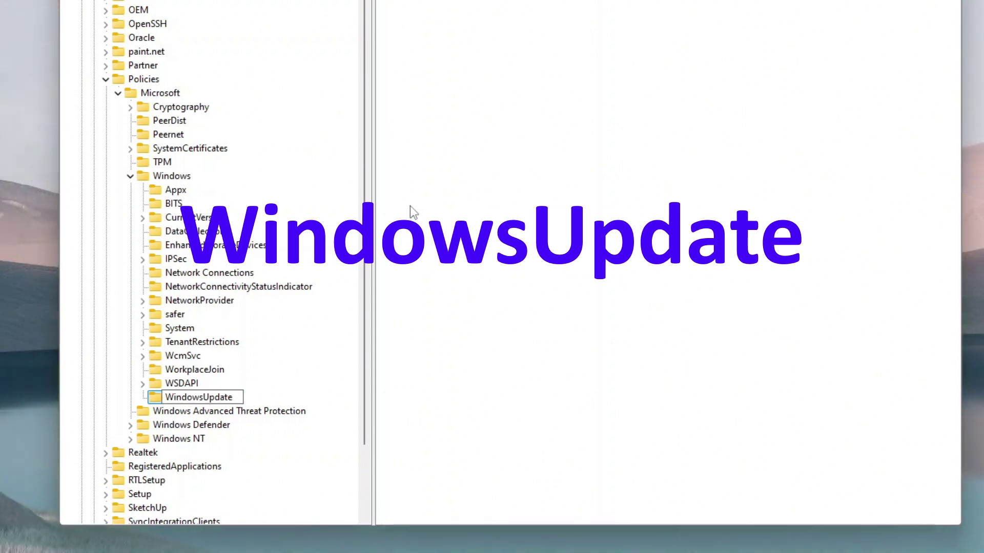
{"action": "key", "text": "Return"}
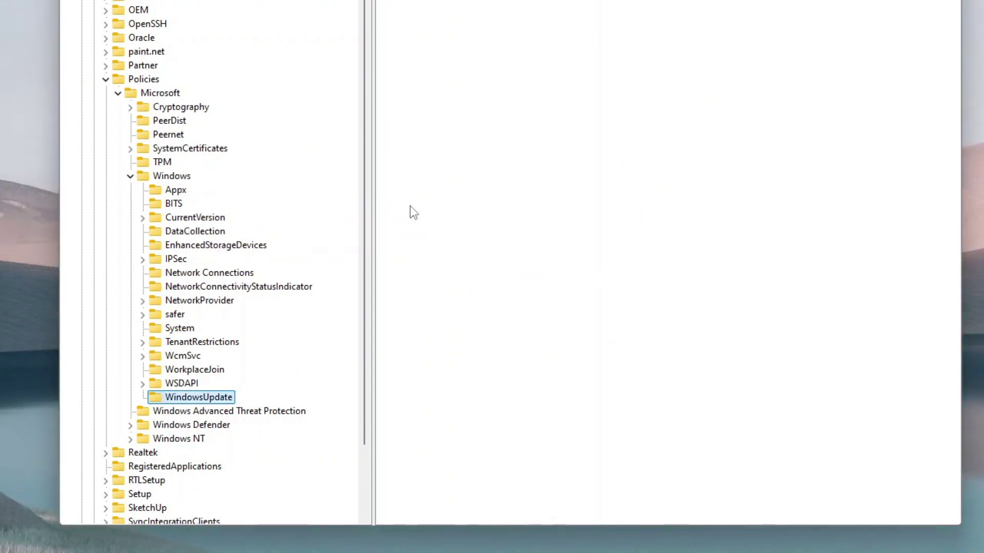
Step: Create a new key named AU inside the WindowsUpdate key
{"action": "right_click", "coordinate": [224, 401]}
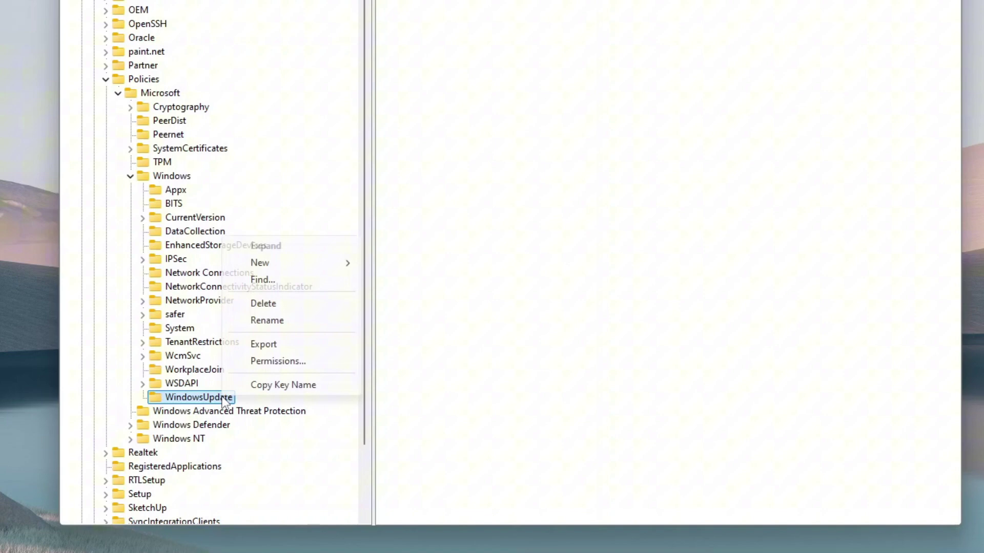
{"action": "mouse_move", "coordinate": [340, 265]}
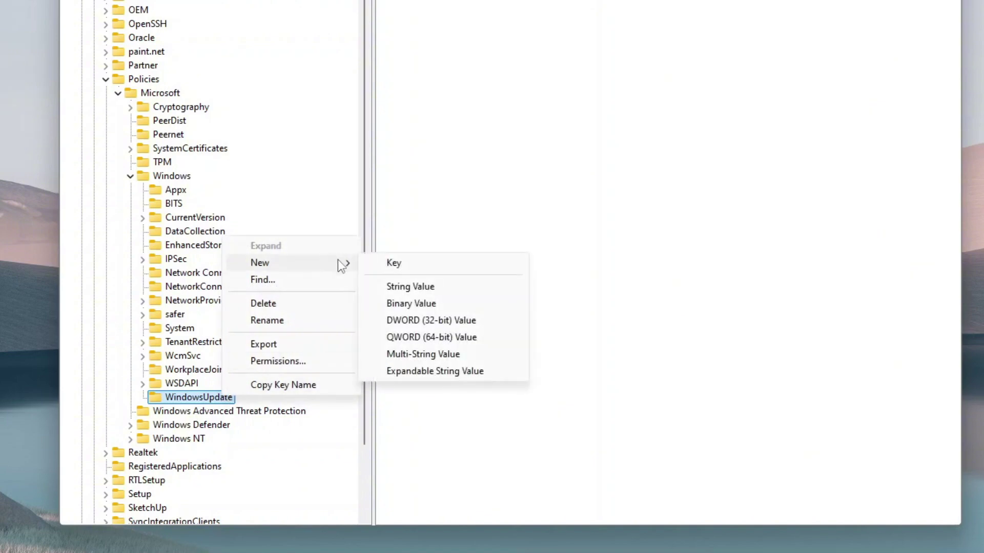
{"action": "left_click", "coordinate": [392, 262]}
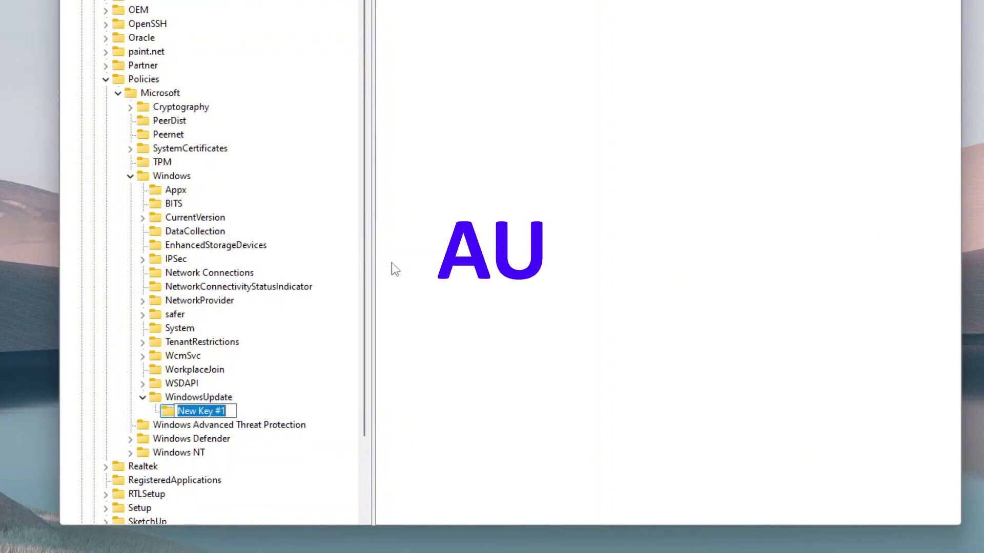
{"action": "type", "text": "AU"}
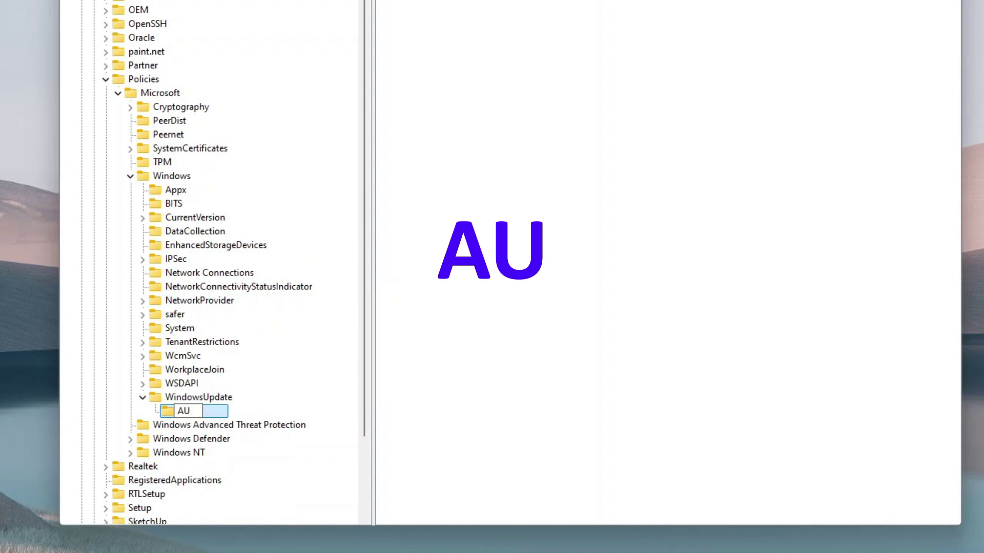
{"action": "key", "text": "Return"}
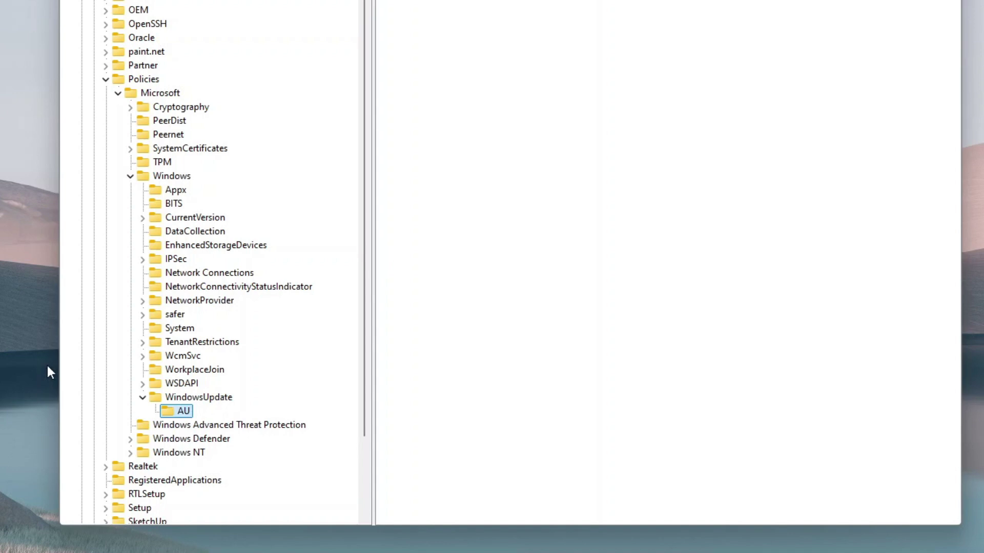
Step: Add a DWORD (32-bit) value named NoAutoUpdate to the AU key
{"action": "right_click", "coordinate": [180, 410]}
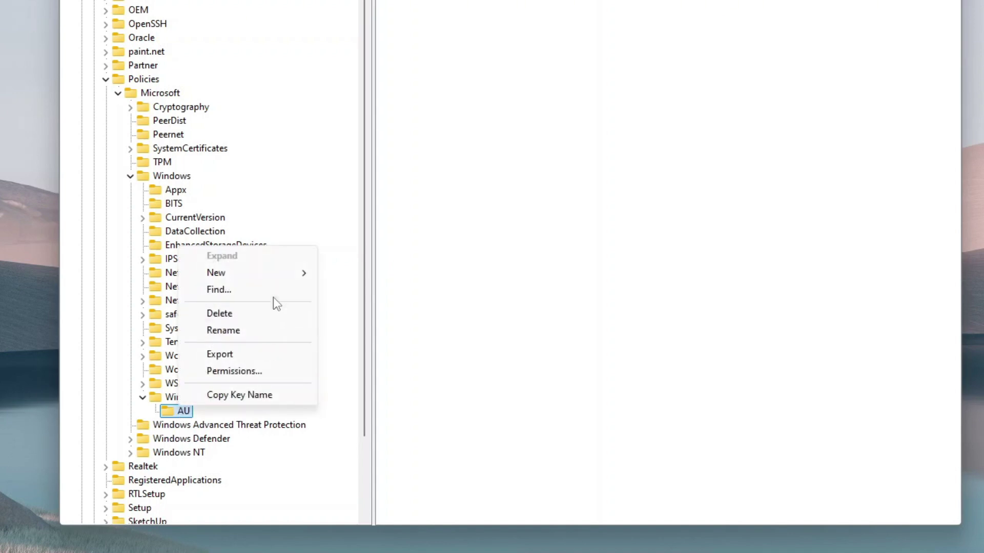
{"action": "mouse_move", "coordinate": [272, 278]}
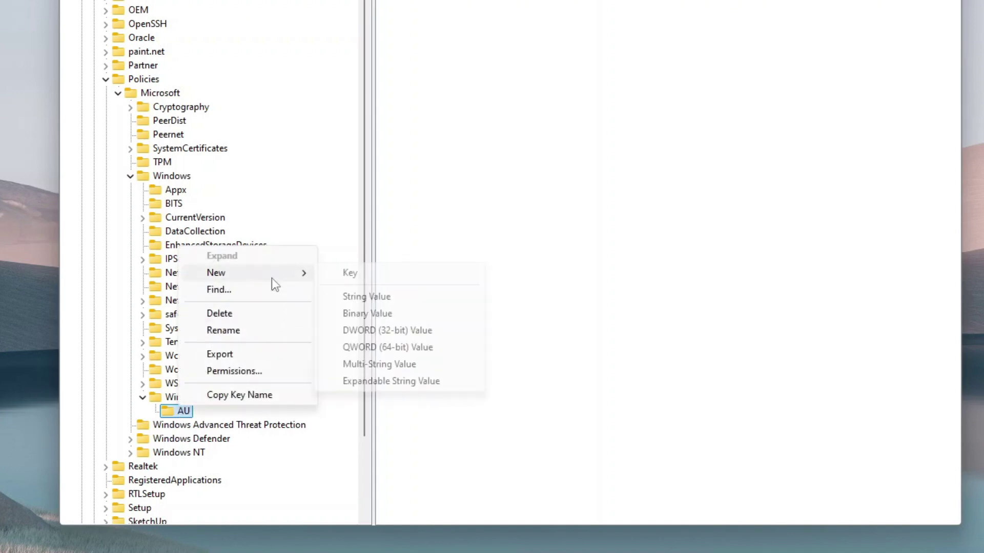
{"action": "left_click", "coordinate": [394, 335]}
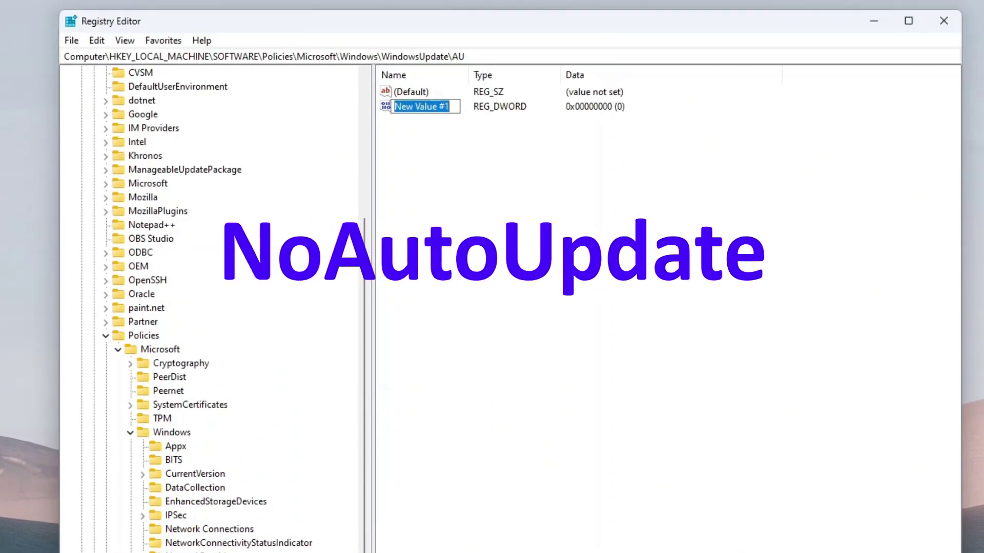
{"action": "type", "text": "NoAuto"}
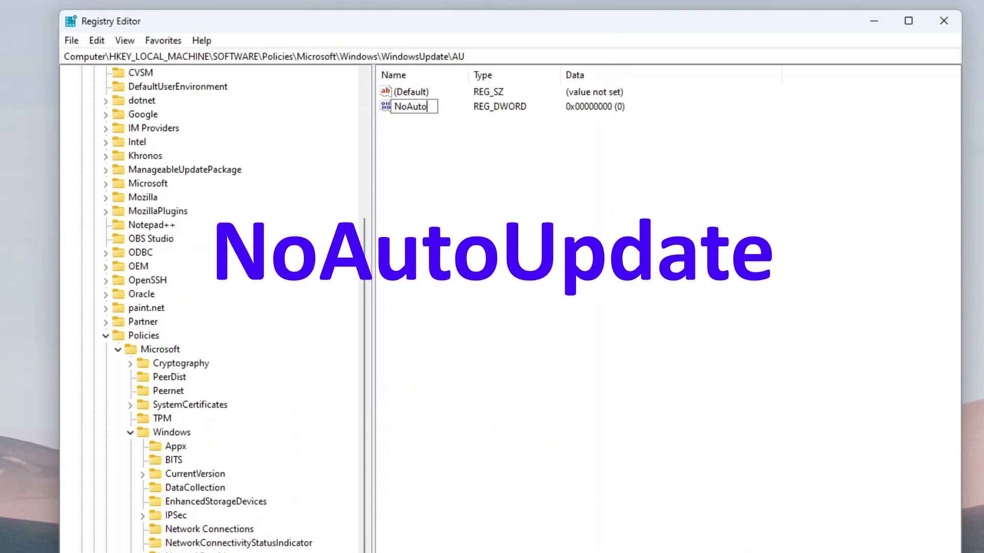
{"action": "type", "text": "Update"}
{"action": "key", "text": "Return"}
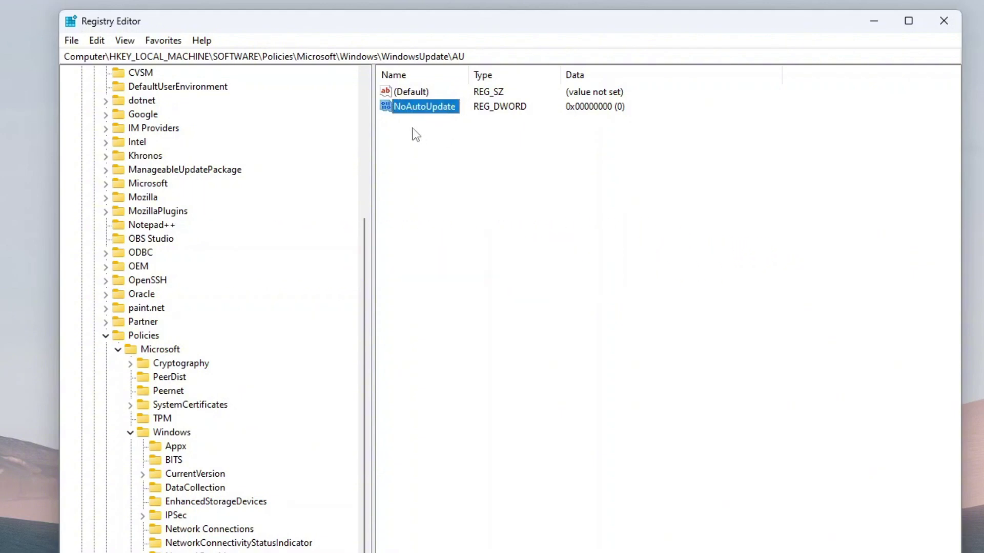
Step: Set NoAutoUpdate's value data to 1 and save it
{"action": "double_click", "coordinate": [444, 106]}
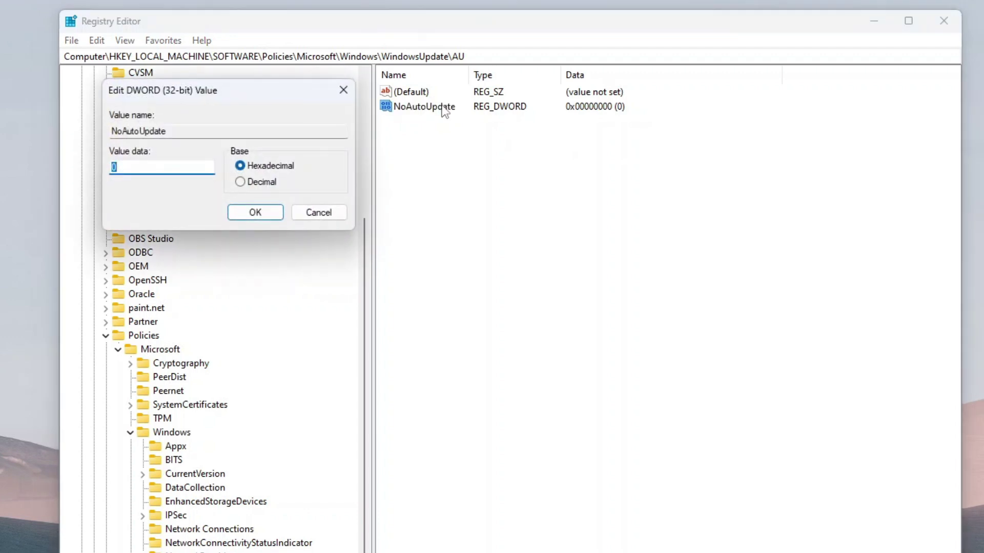
{"action": "type", "text": "1"}
{"action": "left_click", "coordinate": [261, 213]}
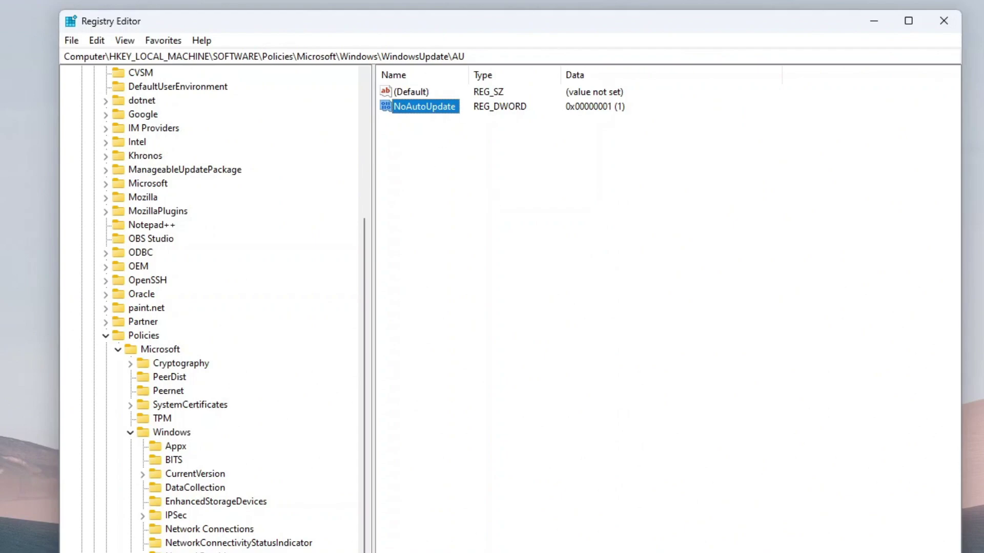
Step: Close Registry Editor and restart the PC from the Start menu's power options
{"action": "left_click", "coordinate": [943, 21]}
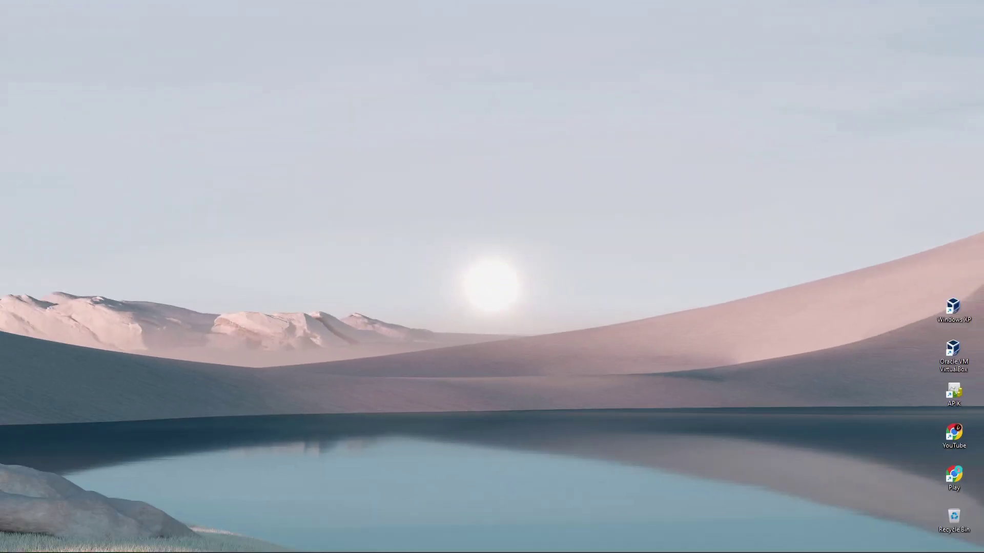
{"action": "left_click", "coordinate": [345, 541]}
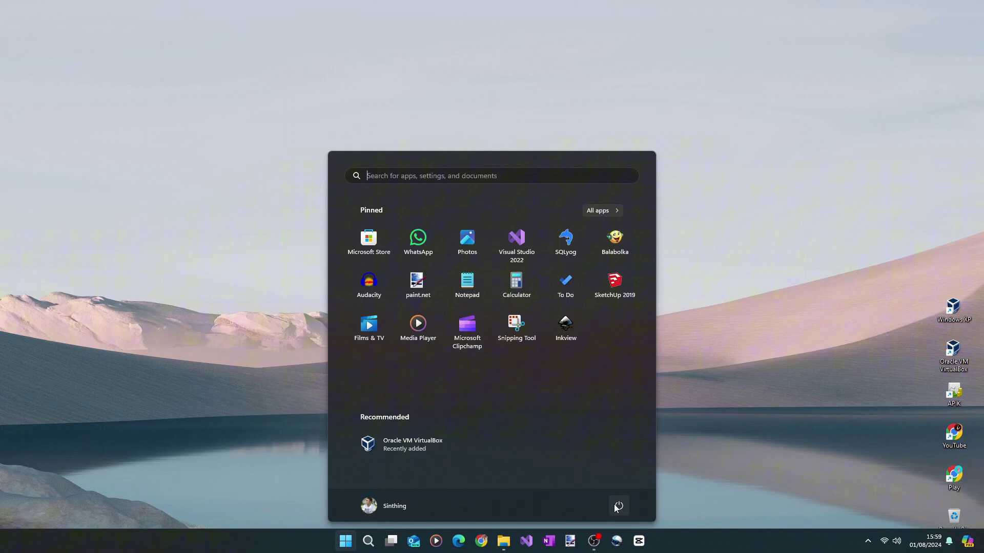
{"action": "left_click", "coordinate": [617, 506]}
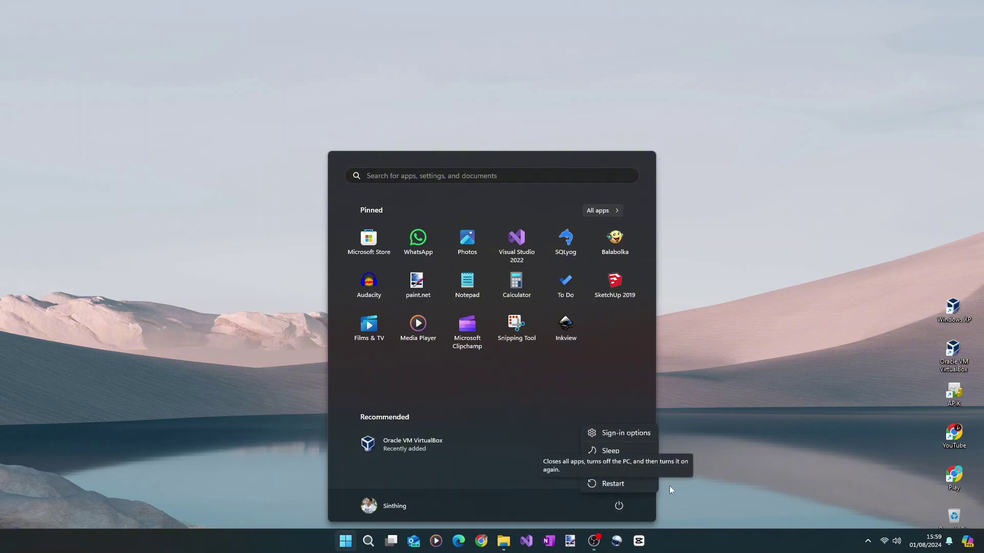
{"action": "left_click", "coordinate": [695, 485]}
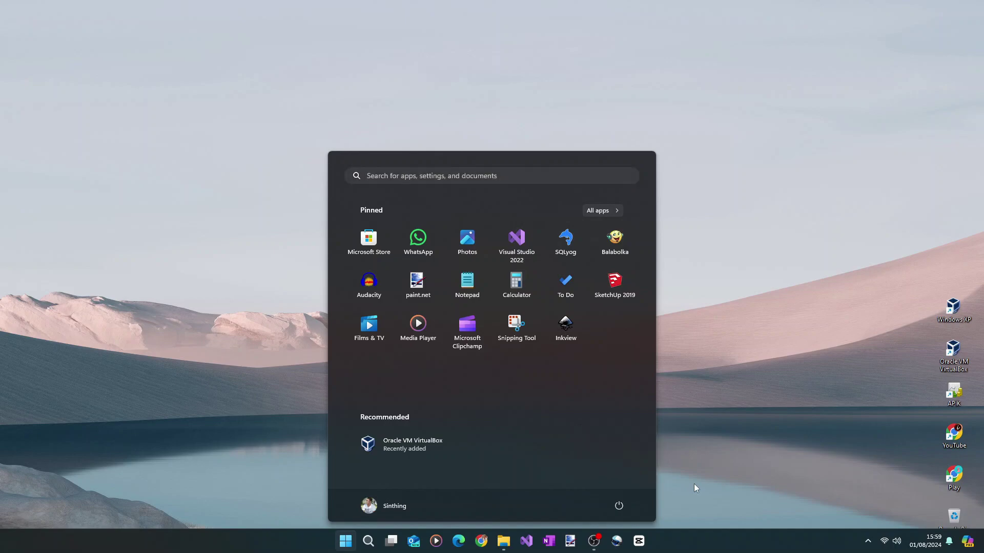